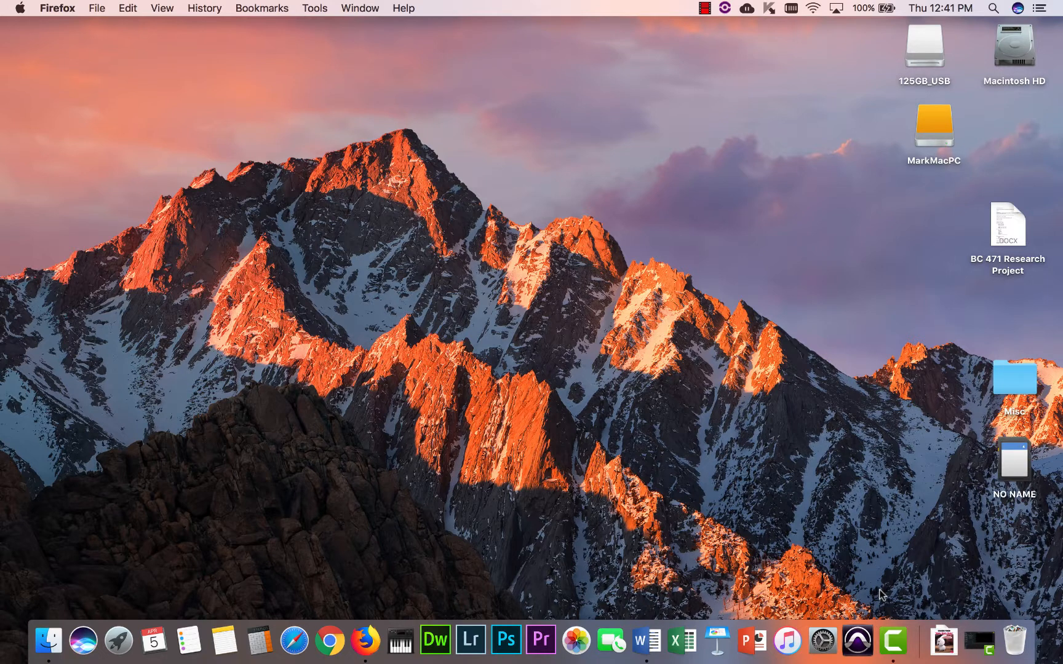
left_click_drag(1020, 472, 839, 193)
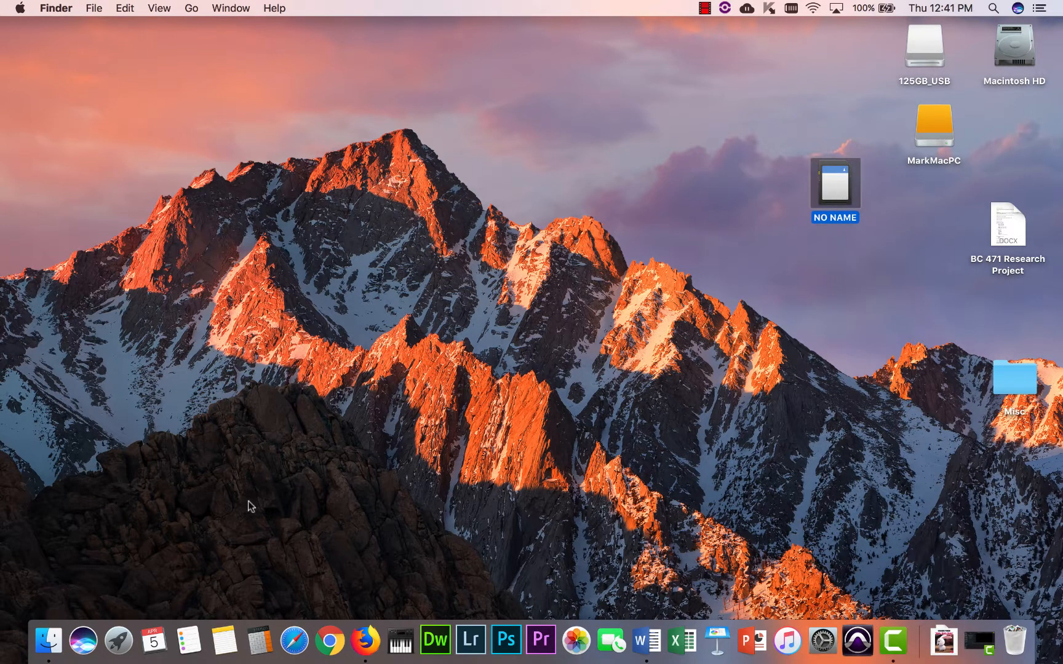
left_click(43, 637)
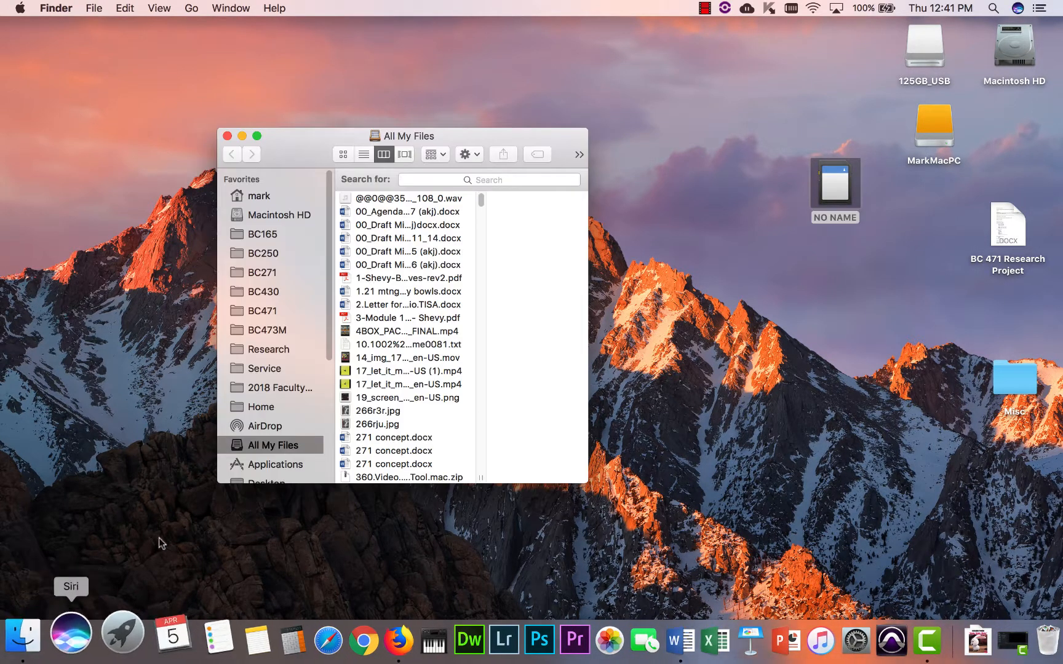
scroll(258, 428, "down", 5)
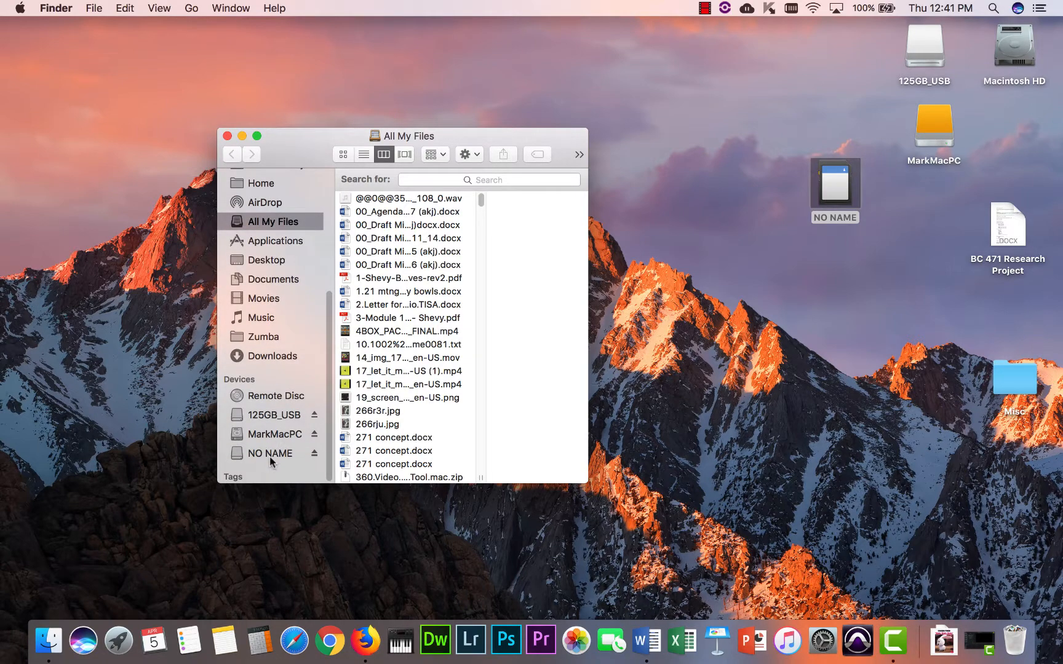
left_click_drag(304, 133, 671, 224)
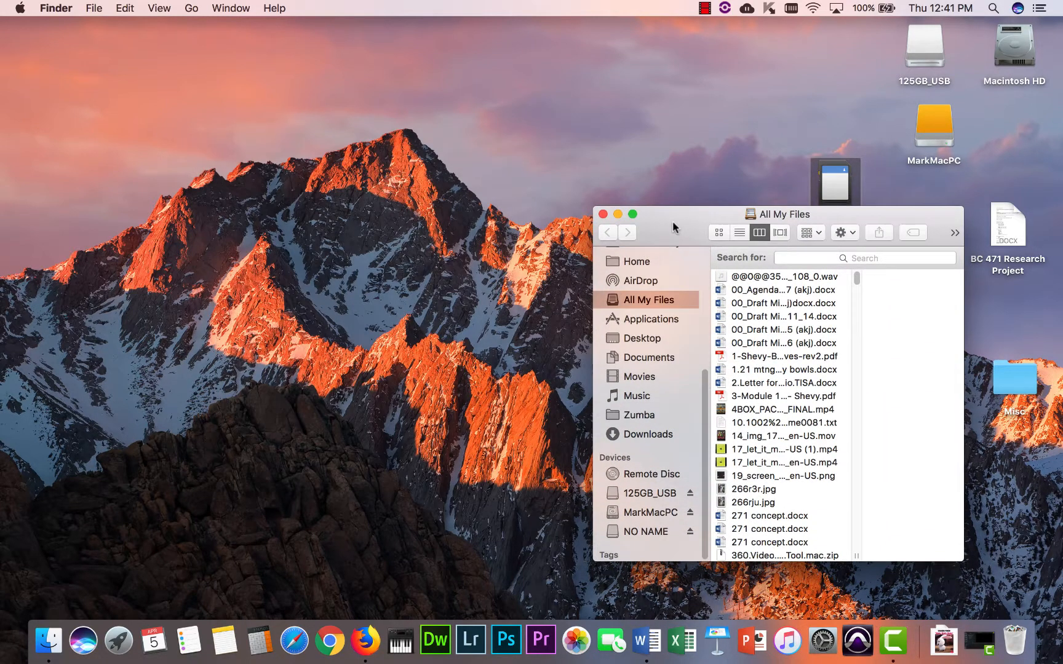
left_click(690, 532)
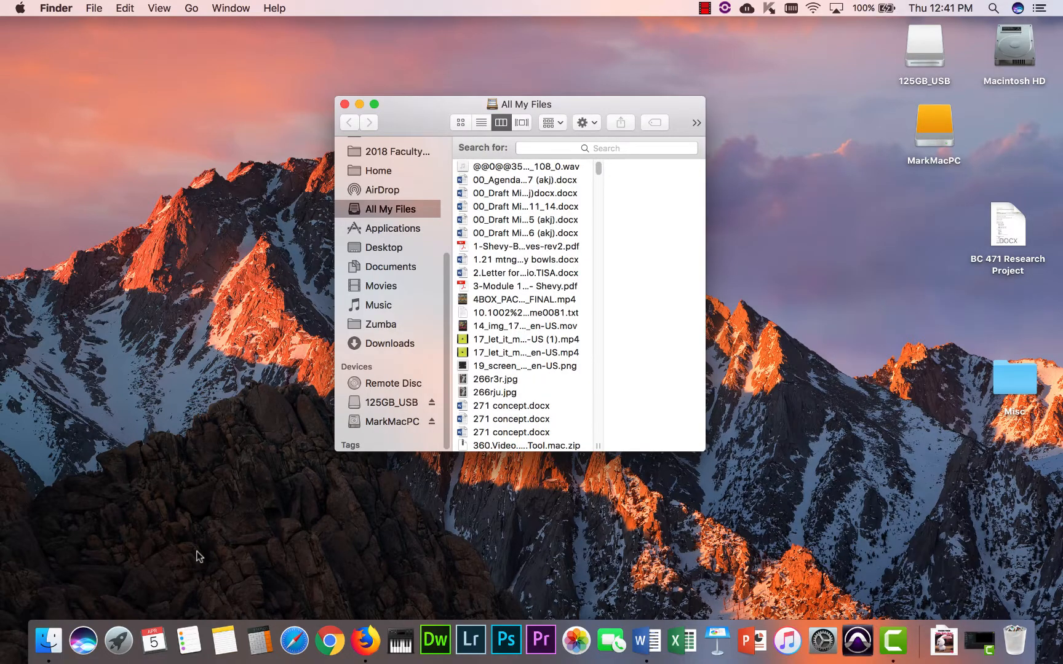
Find Final Cut Pro by searching for fcp and launch it
key("F4")
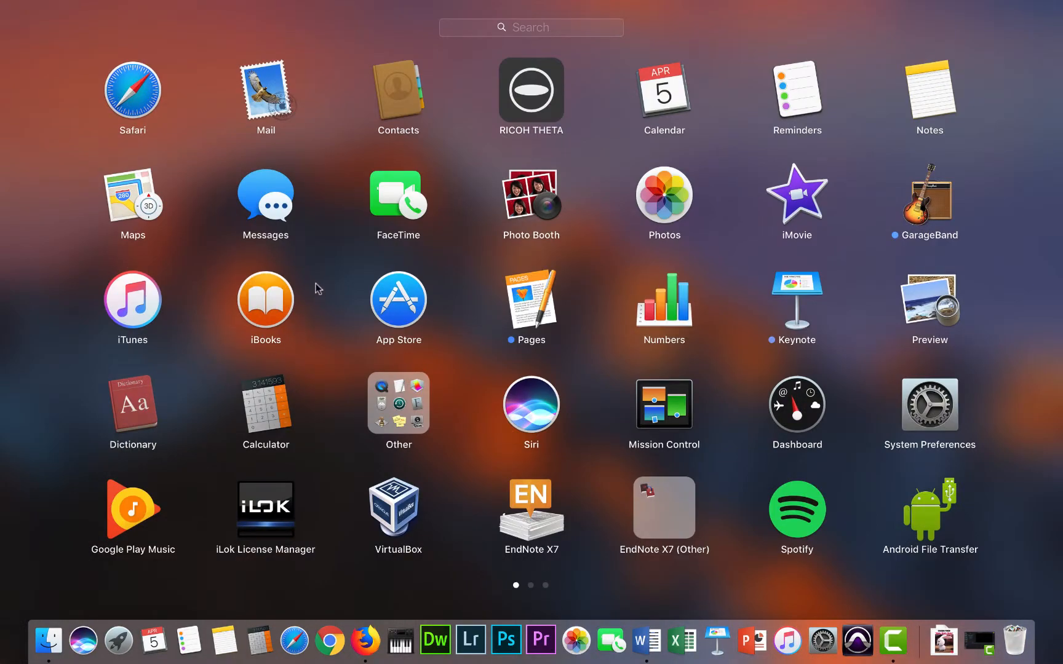
type("fcp")
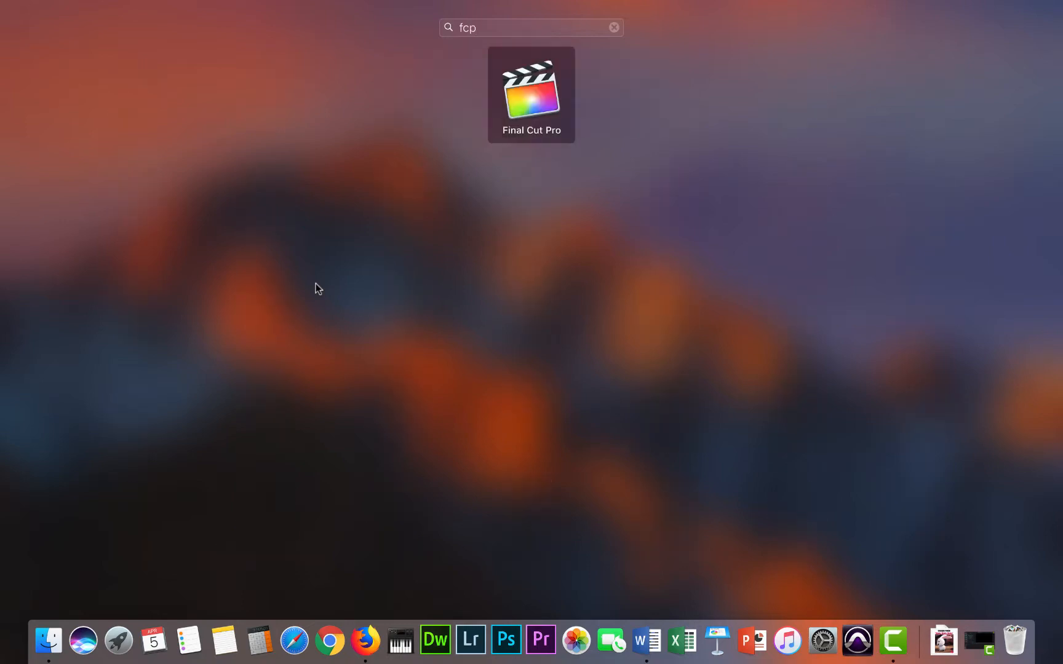
left_click(541, 89)
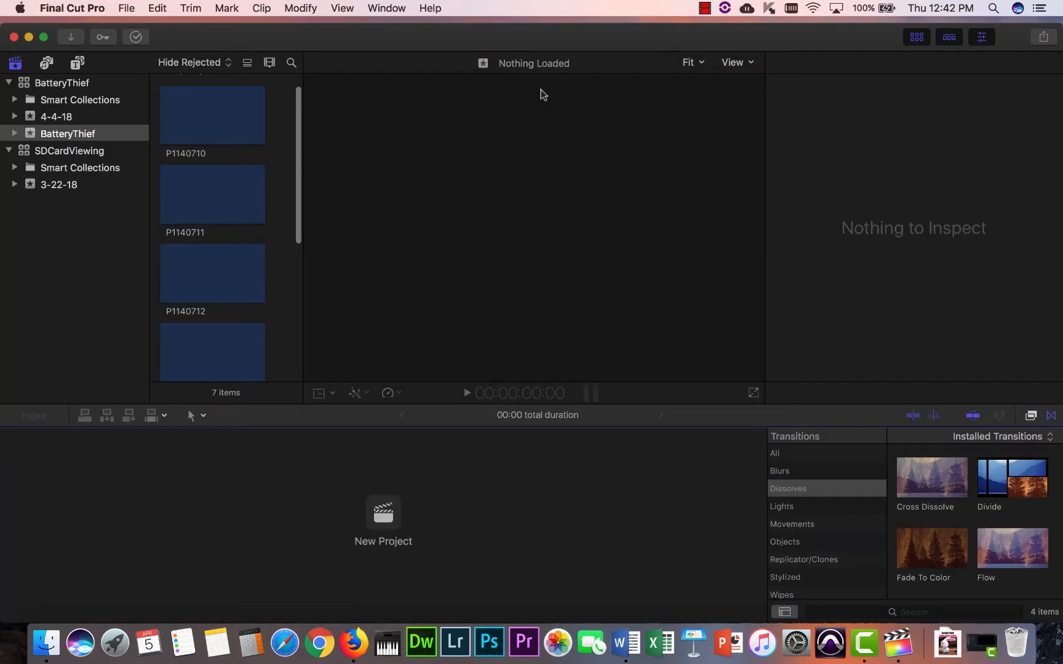
Collapse the BatteryThief library and create a new library named sunrise in the Movies folder
left_click(9, 83)
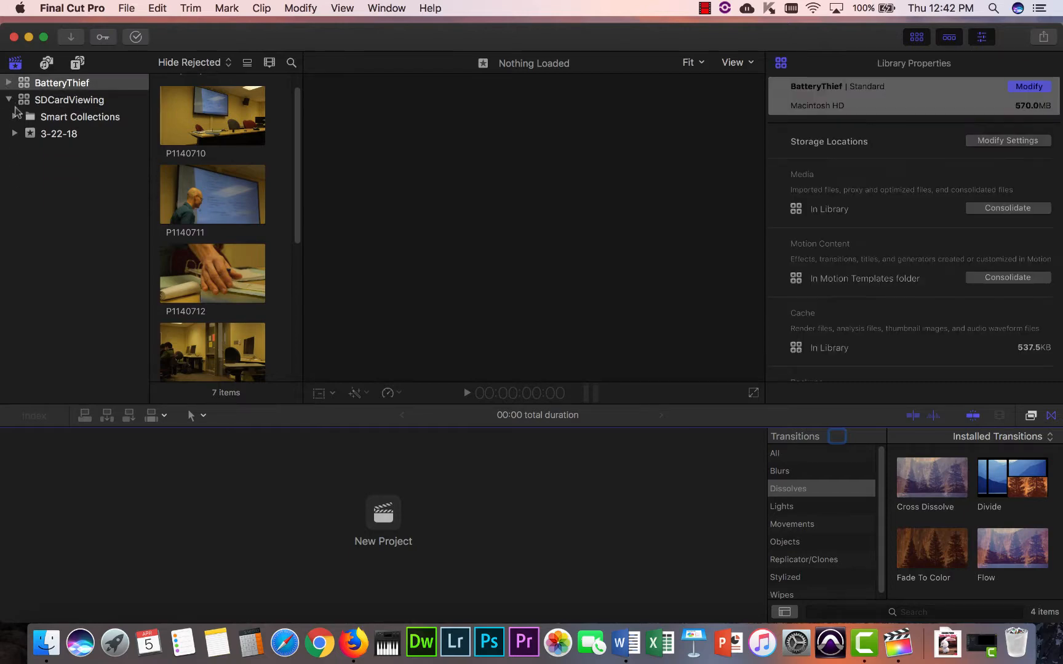
left_click(18, 100)
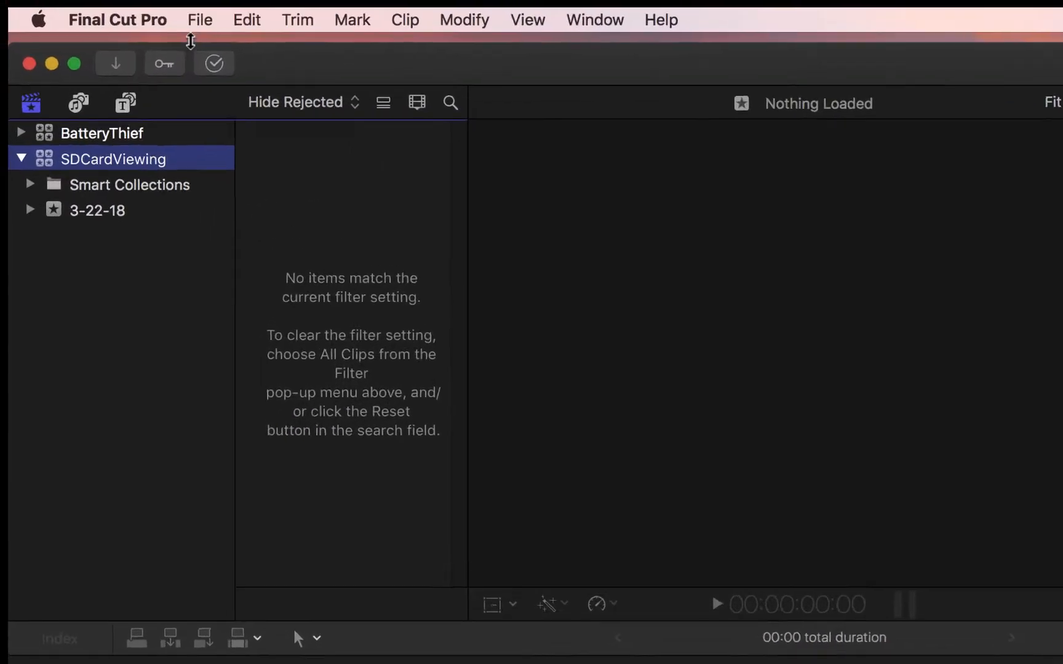
left_click(132, 9)
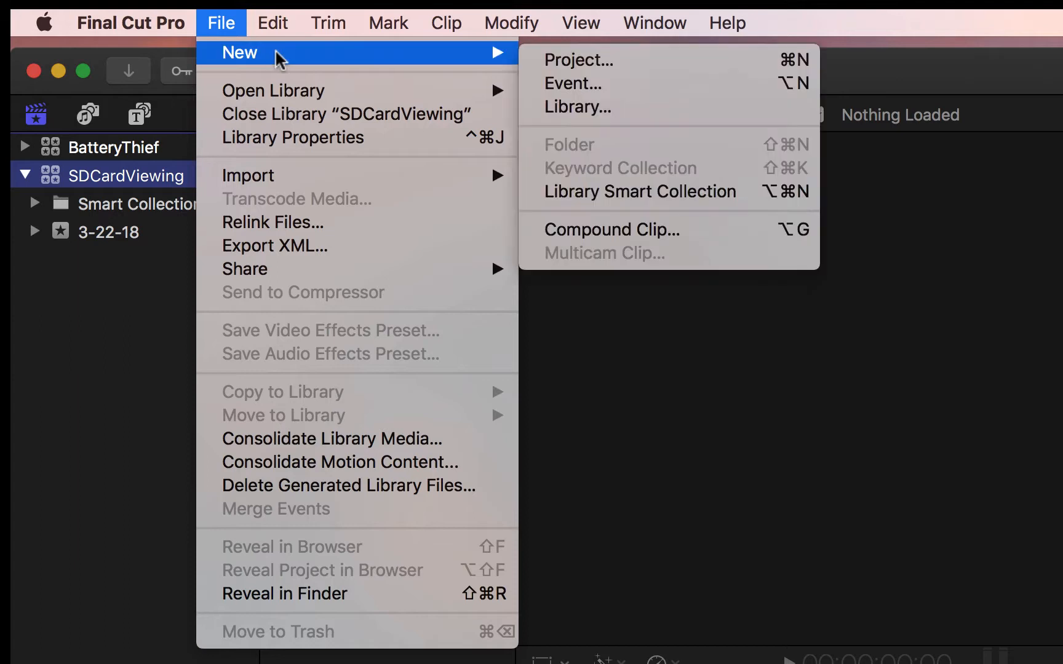
mouse_move(504, 56)
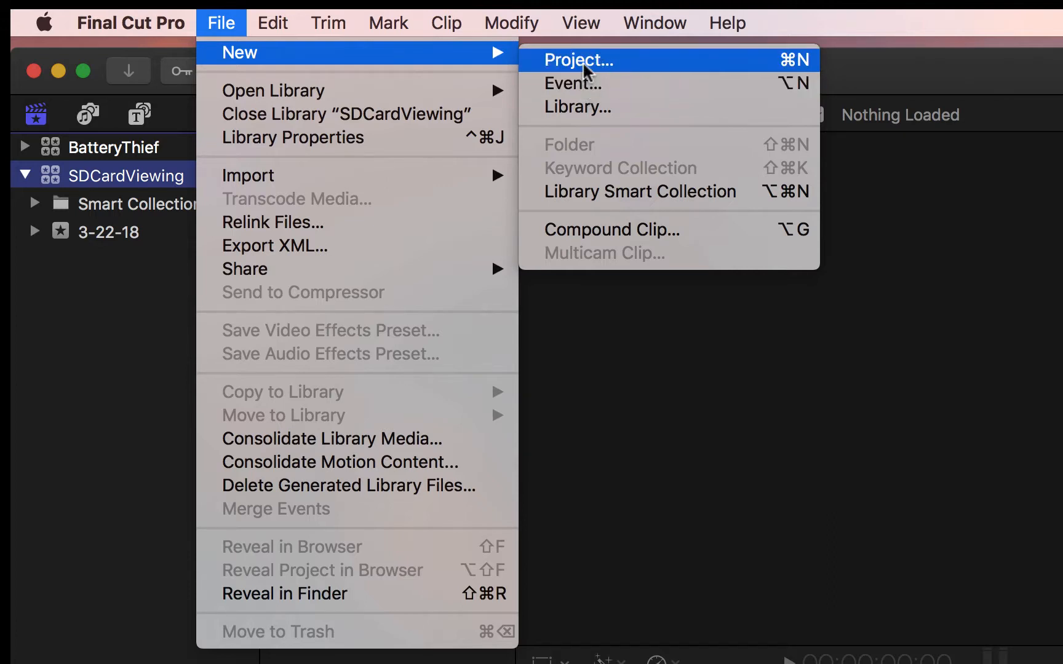
left_click(587, 111)
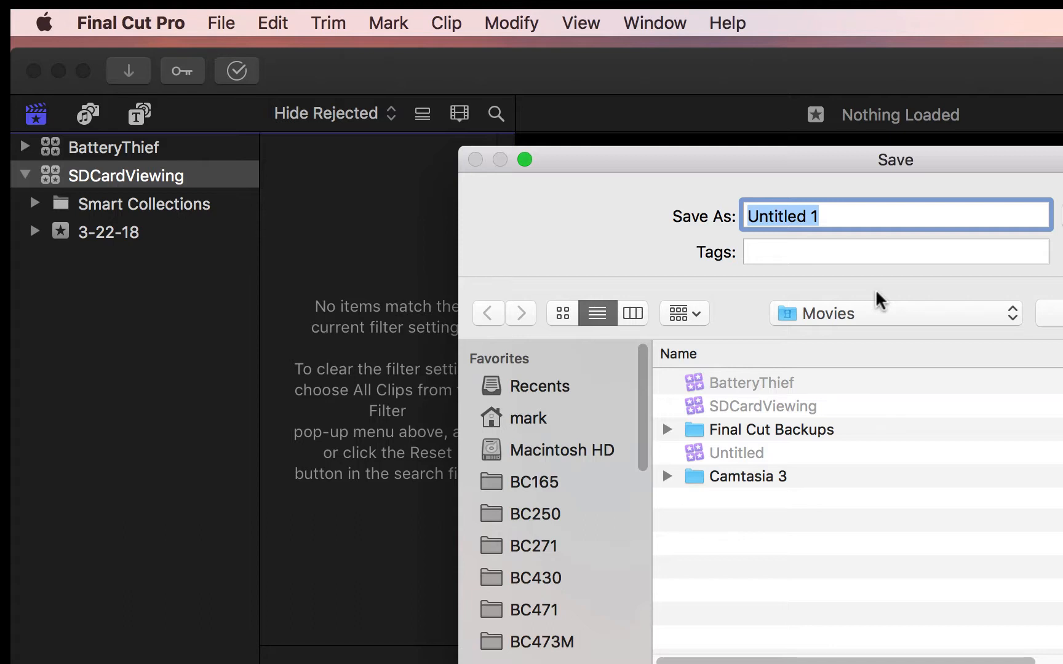
type("sunrise")
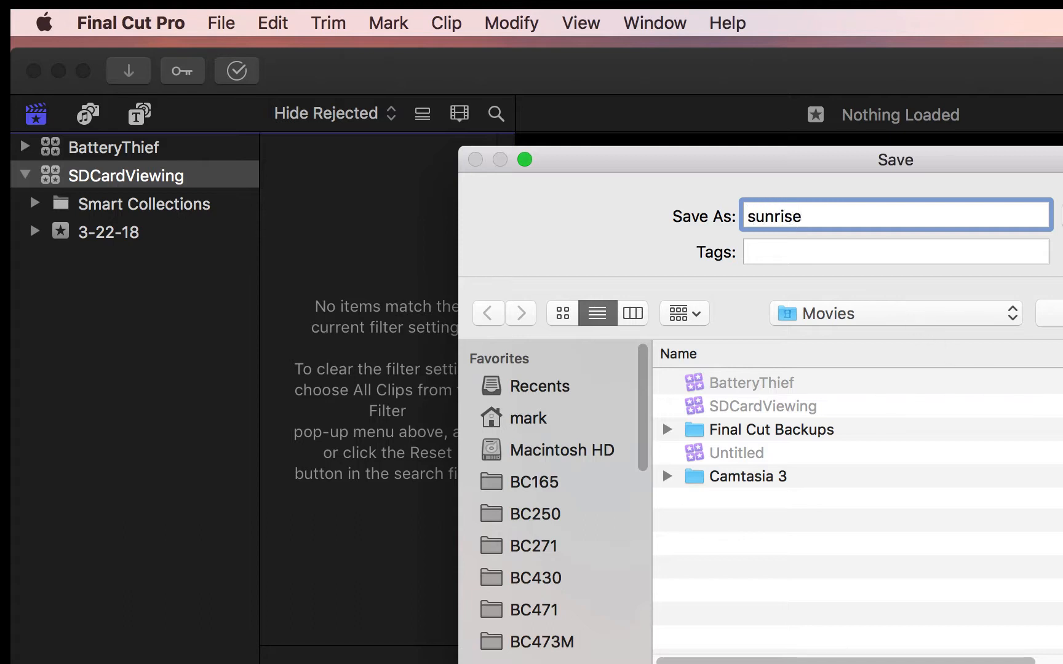
key("Return")
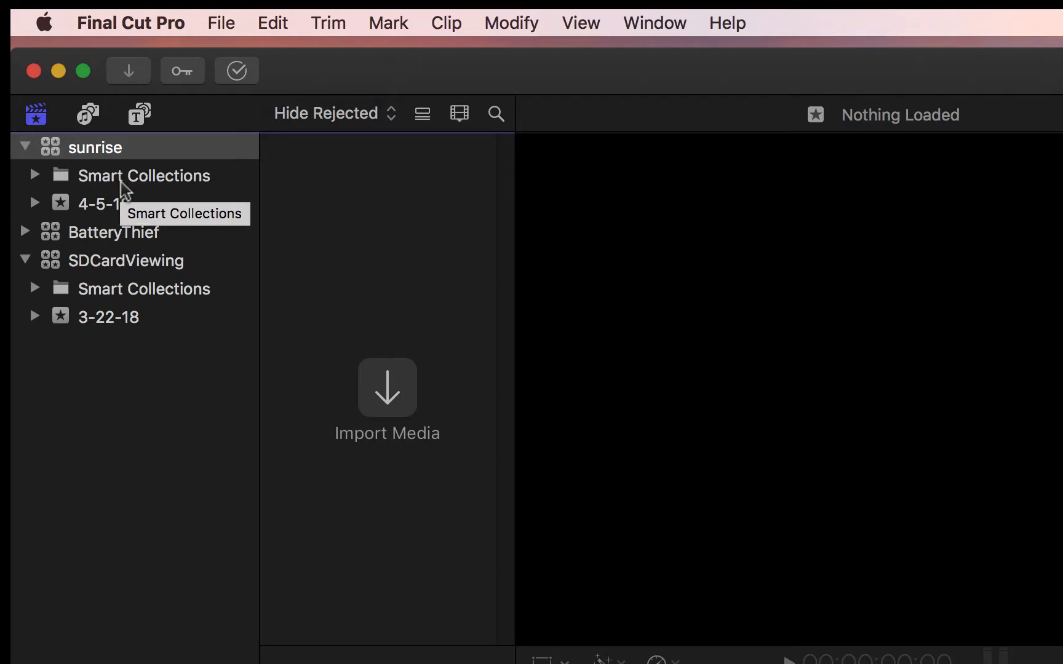
Rename the 4-5-18 event in the sunrise library as sunrise
left_click(83, 209)
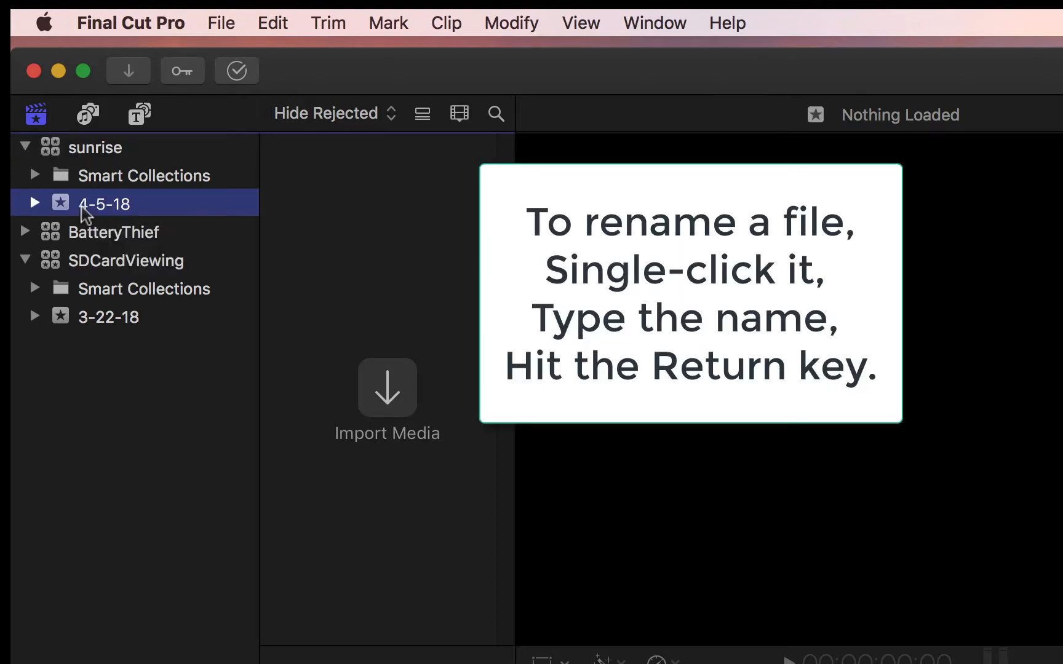
left_click(84, 206)
type("s")
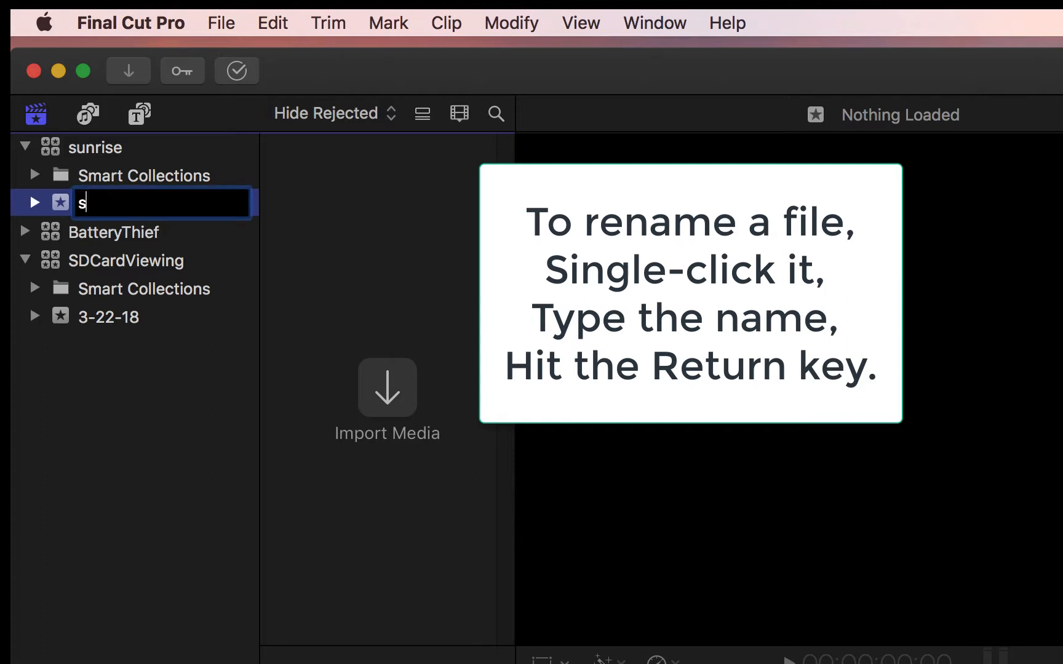
type("unrise")
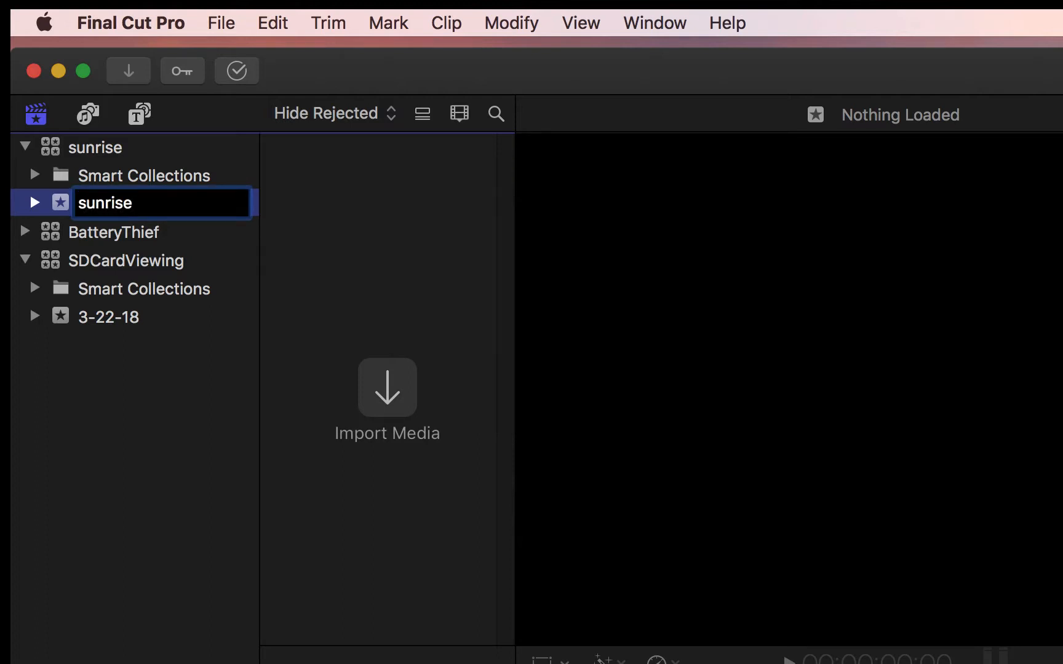
key("Return")
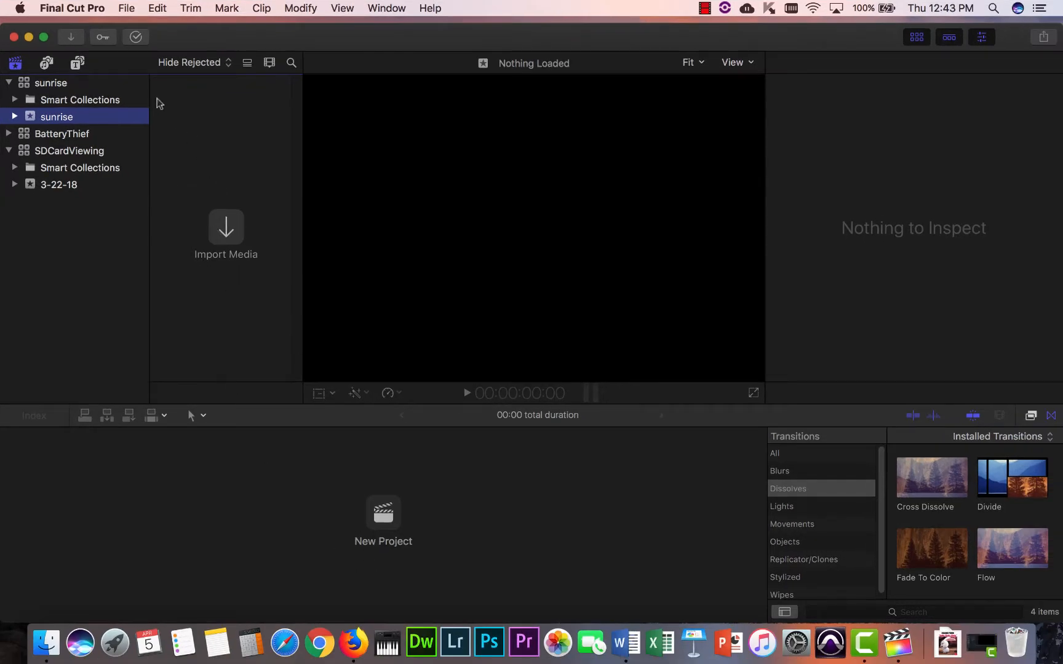
Create a new project named sunrise in the sunrise event and collapse the SDCardViewing library
left_click(126, 8)
mouse_move(128, 26)
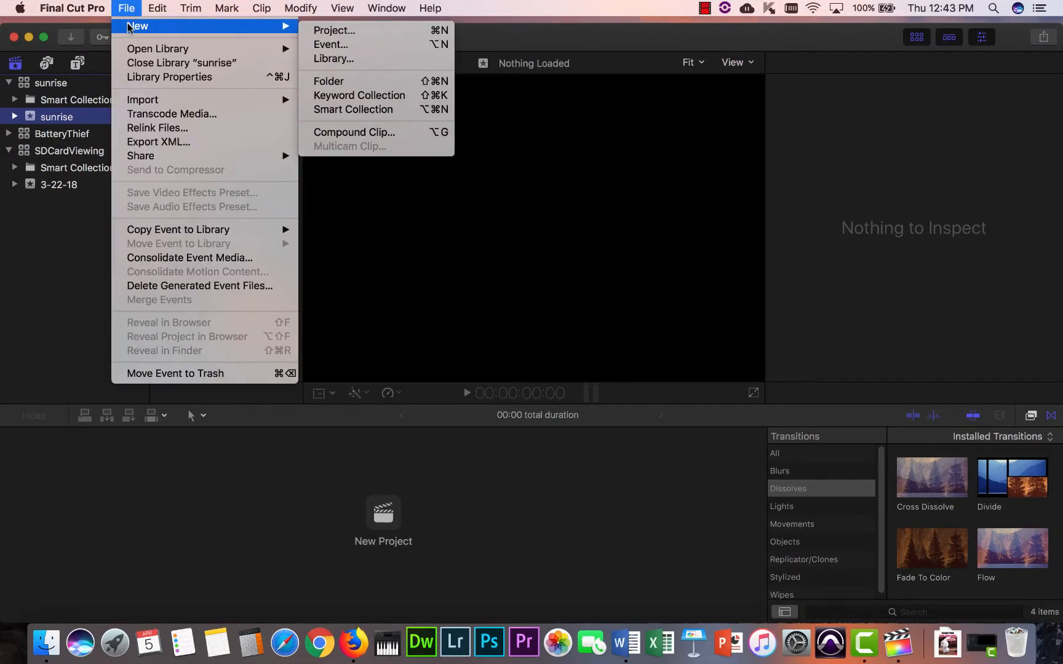
left_click(346, 34)
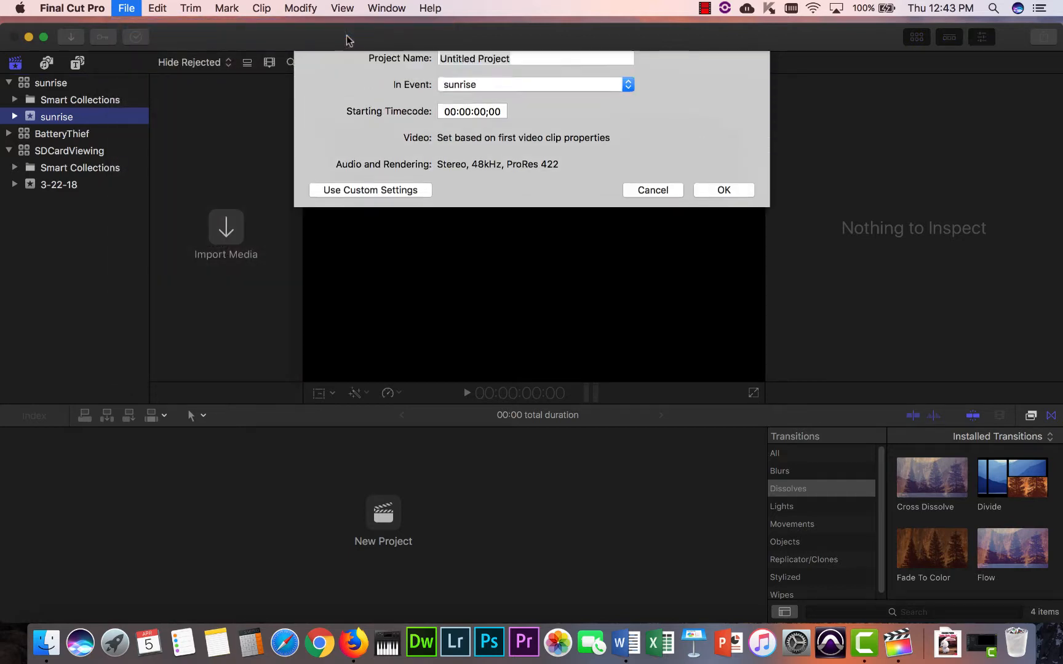
type("su")
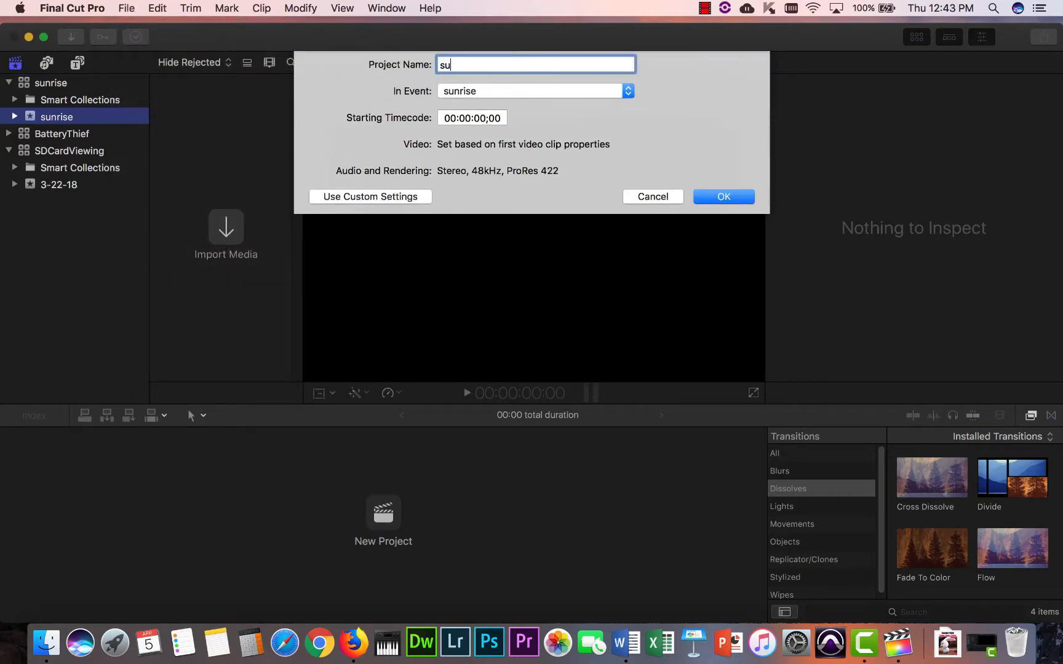
type("nrise")
key("Return")
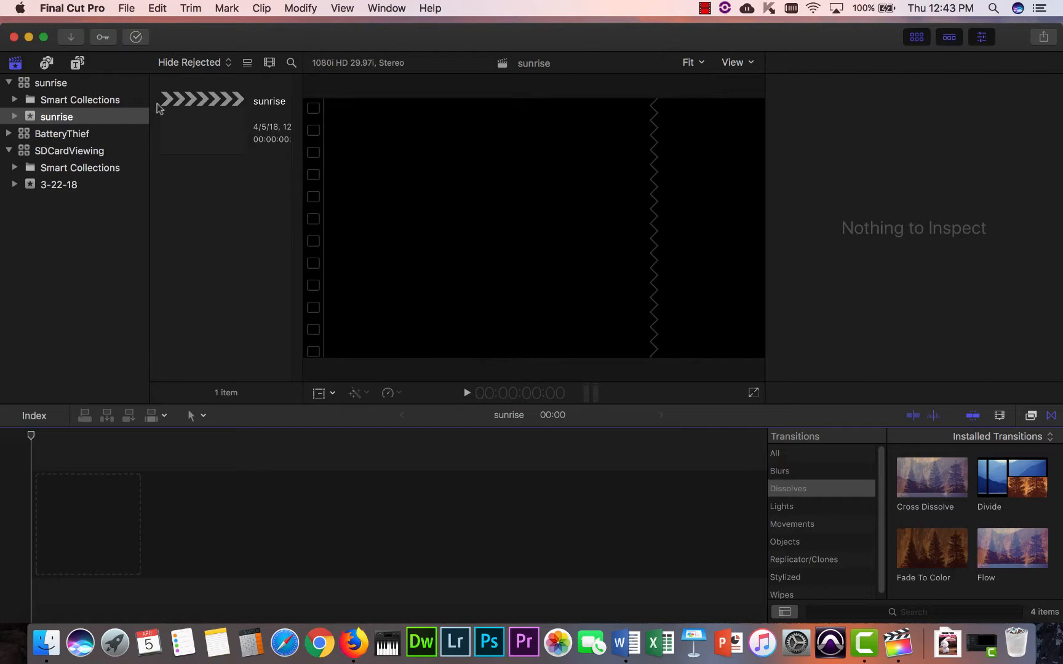
left_click(9, 151)
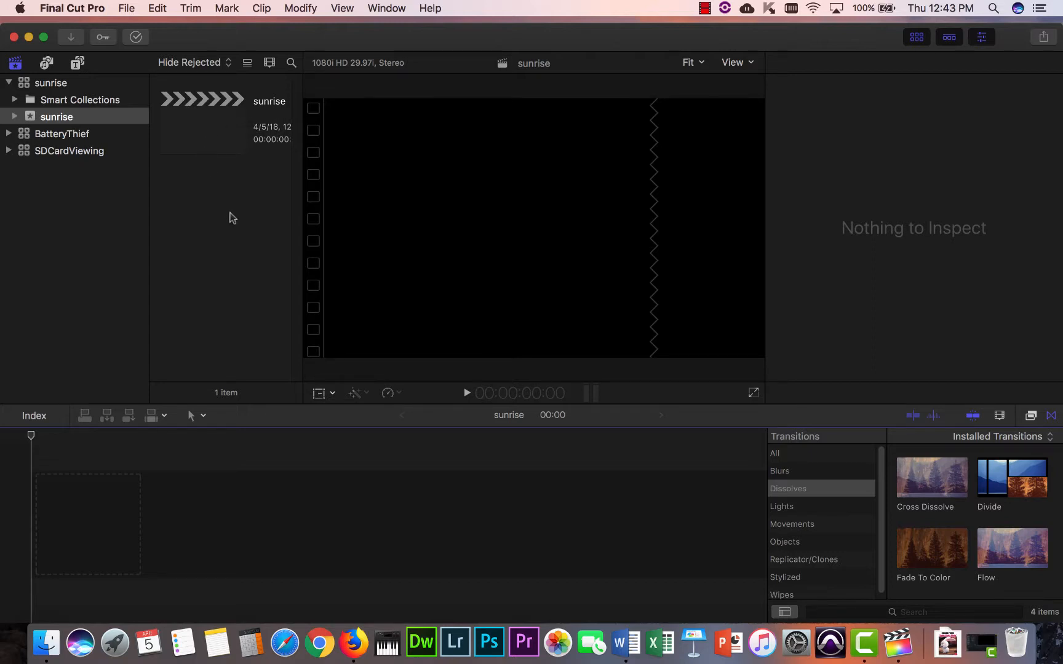
left_click(125, 10)
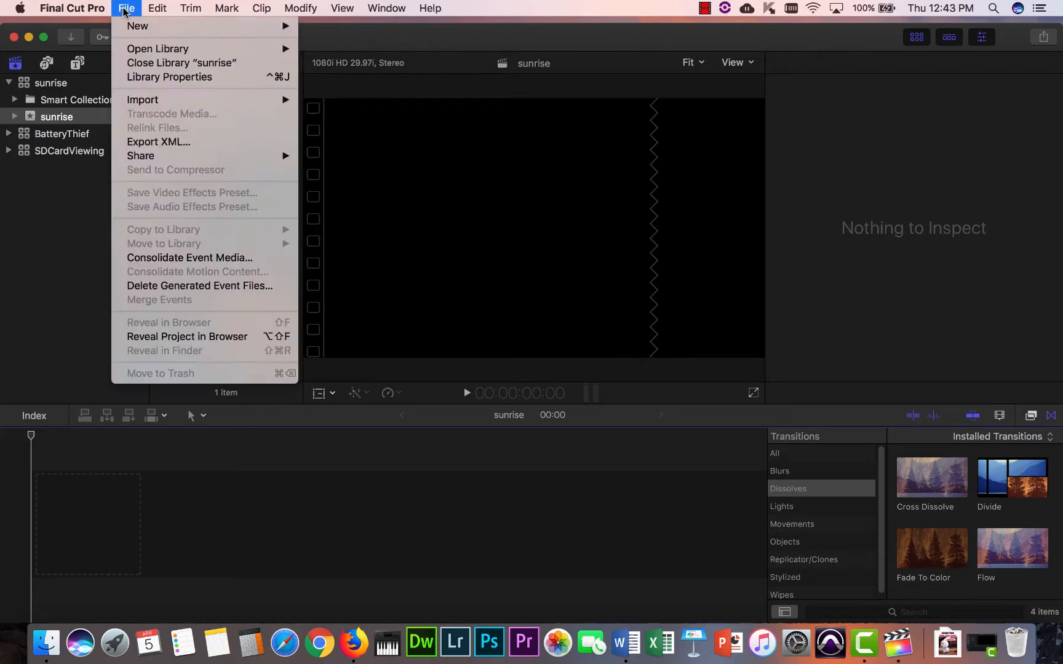
mouse_move(232, 101)
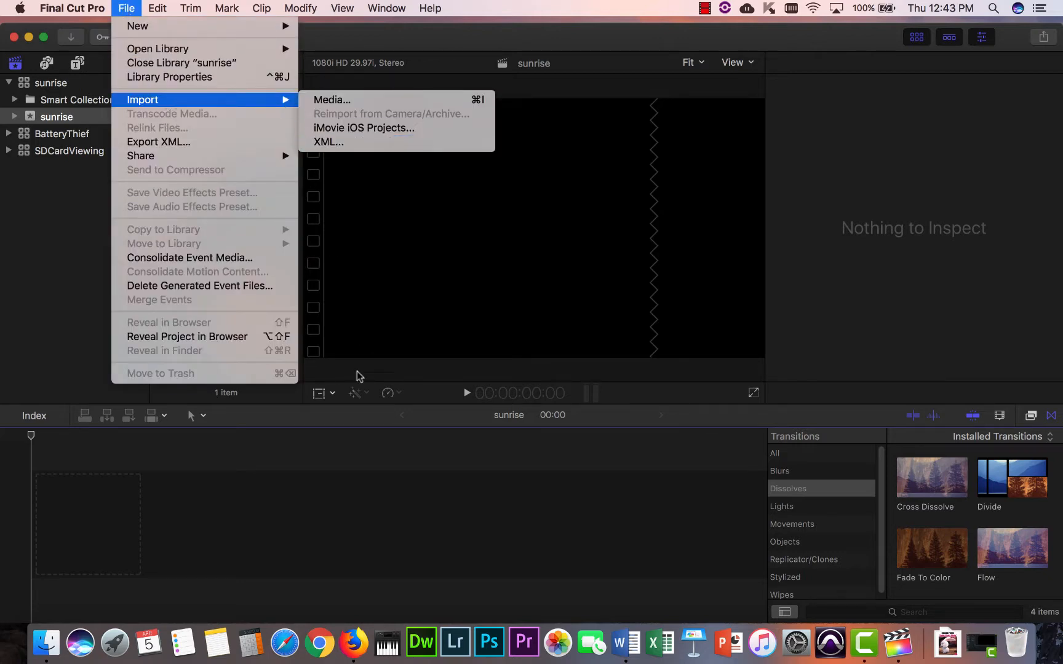
left_click(355, 506)
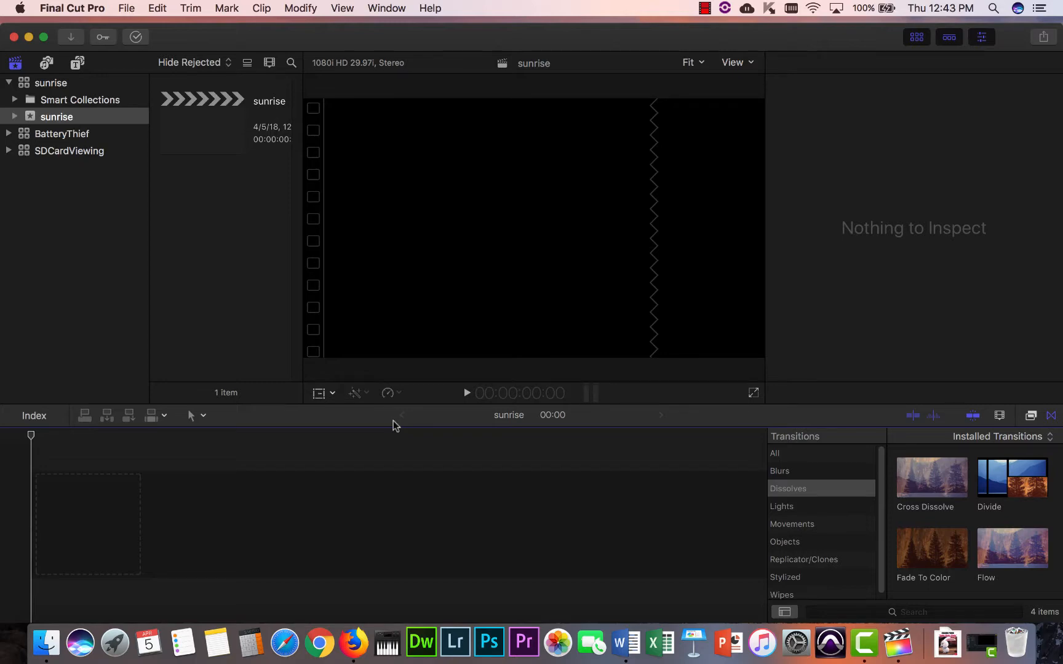
Import only clips P1140731, P1140736 and P1140739 from the NO NAME camera card into the BatteryThief event, and dismiss the notification
key("super+i")
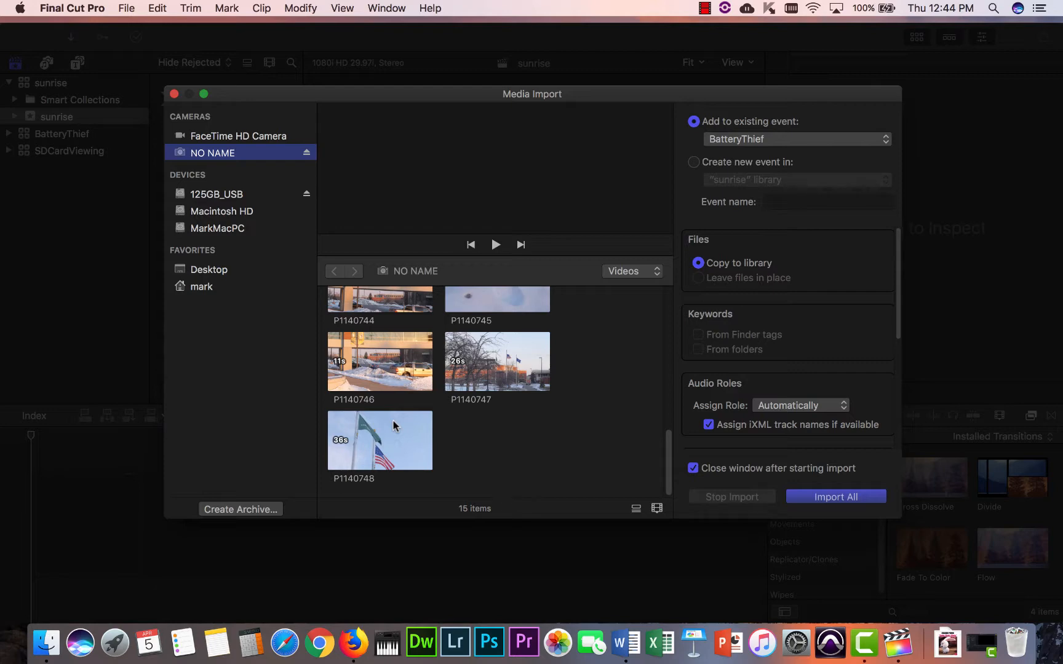
scroll(468, 408, "up", 2)
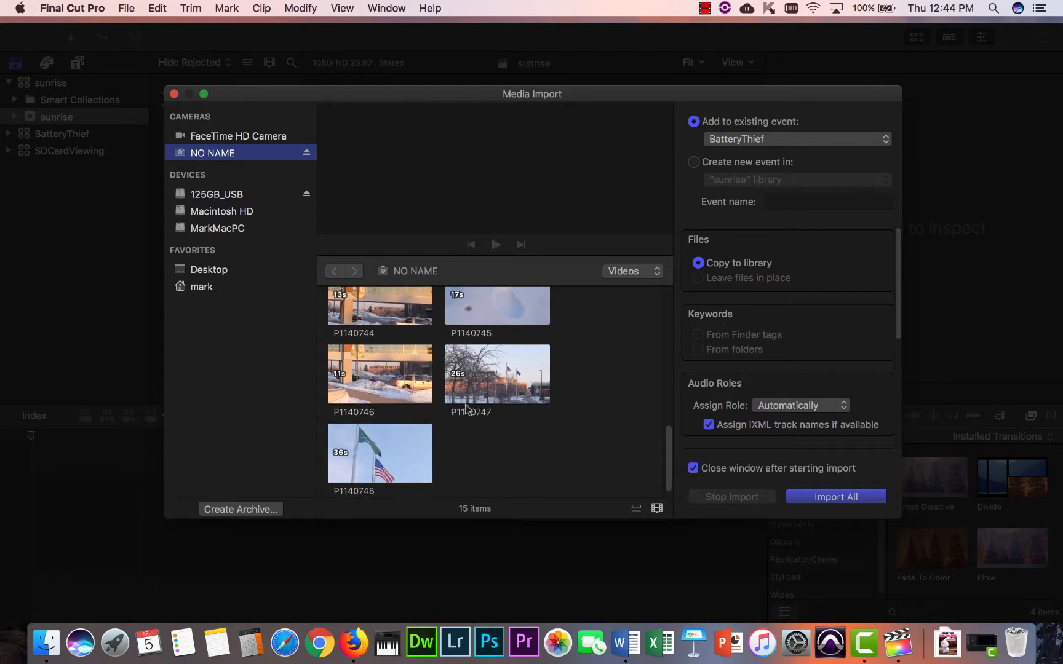
scroll(467, 409, "up", 10)
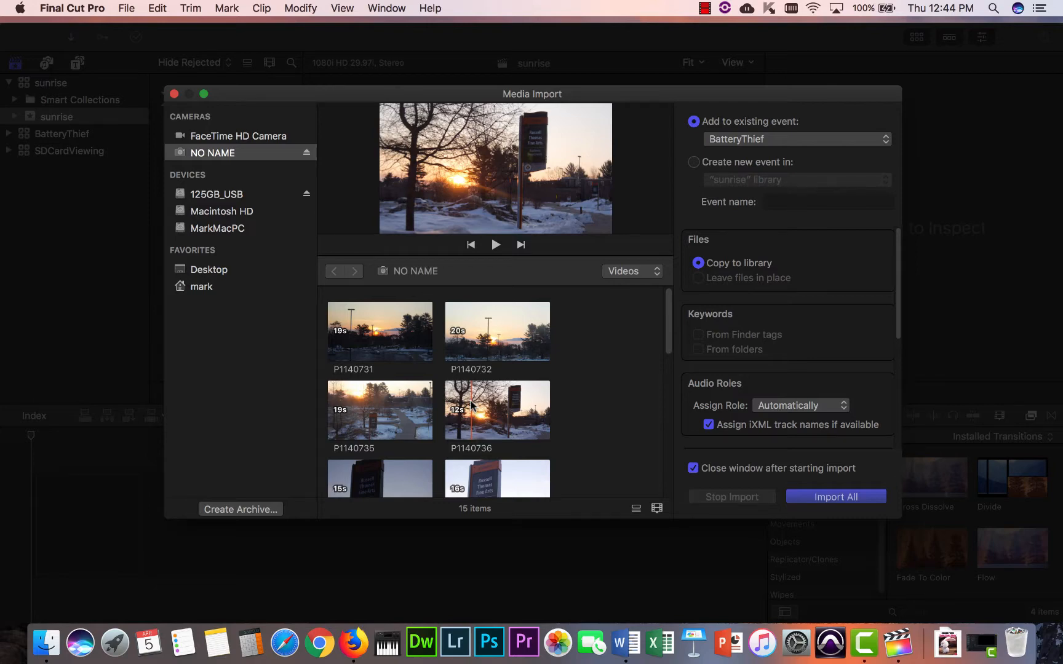
left_click(394, 332)
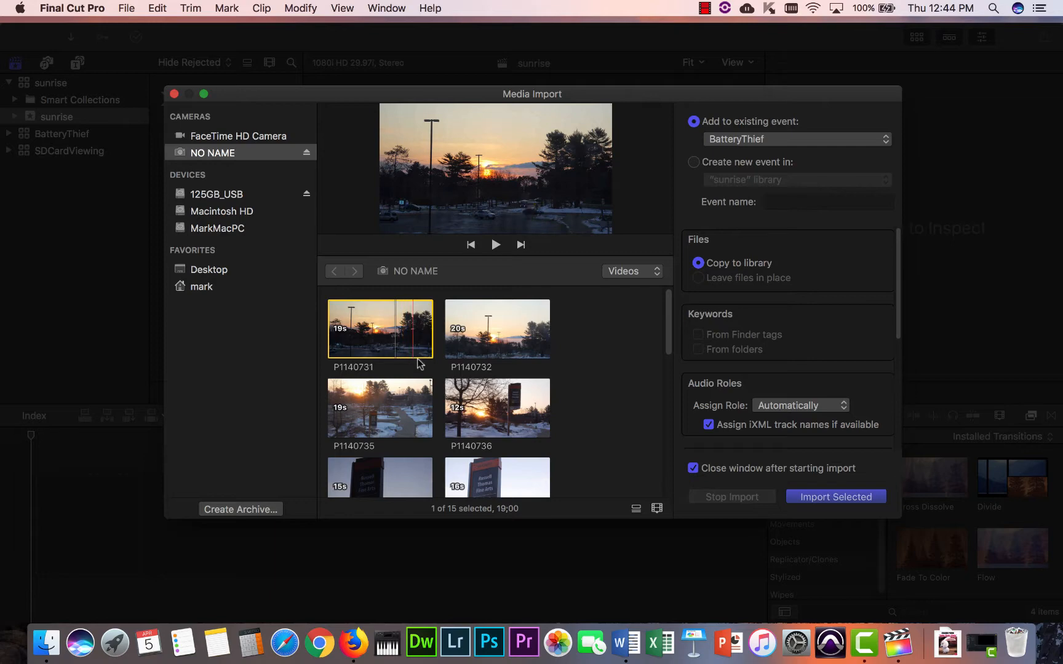
left_click(490, 425, "super")
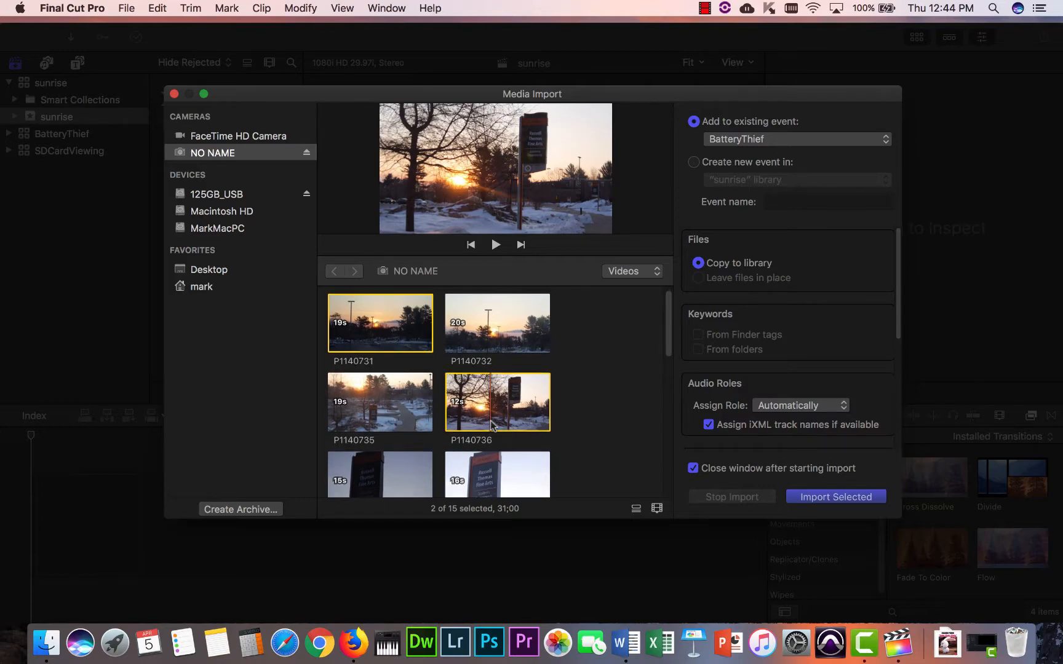
scroll(495, 431, "down", 2)
left_click(509, 455, "super")
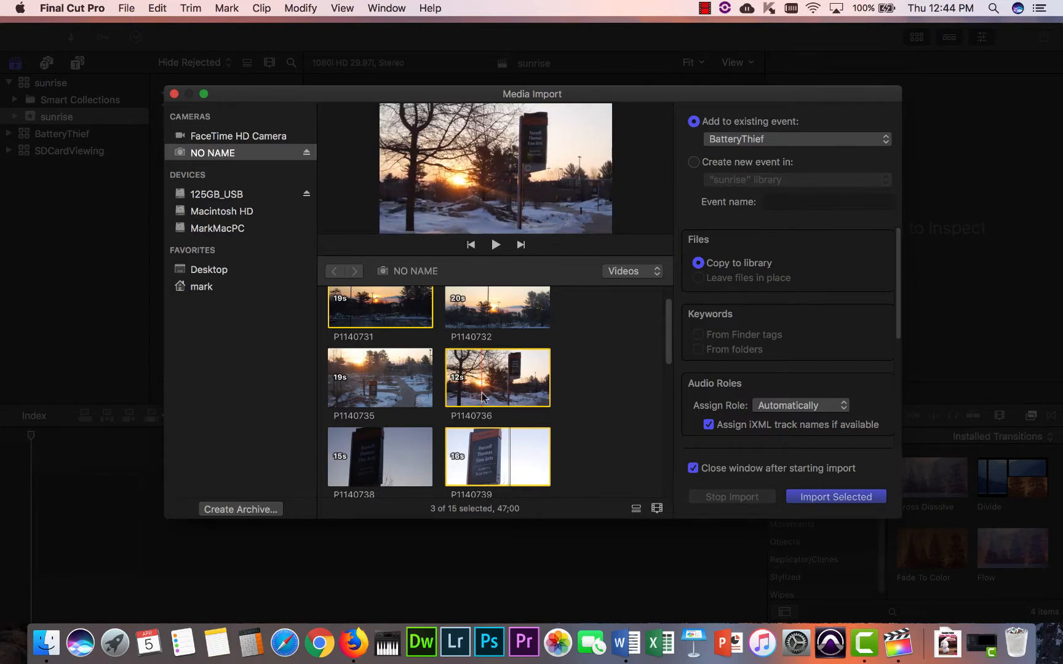
scroll(650, 451, "down", 1)
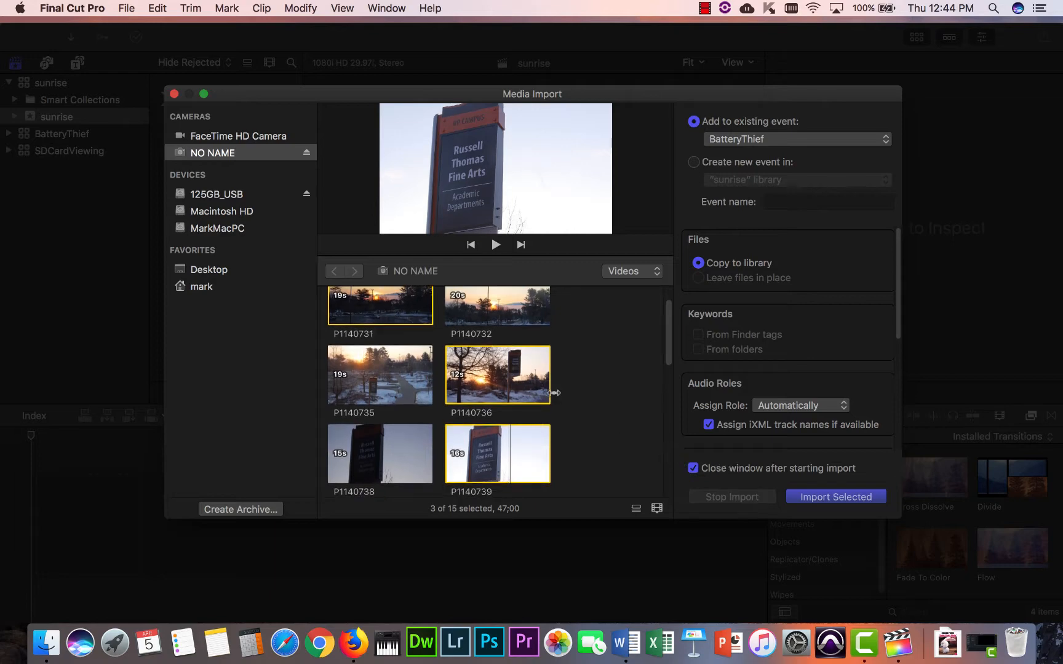
left_click(844, 499)
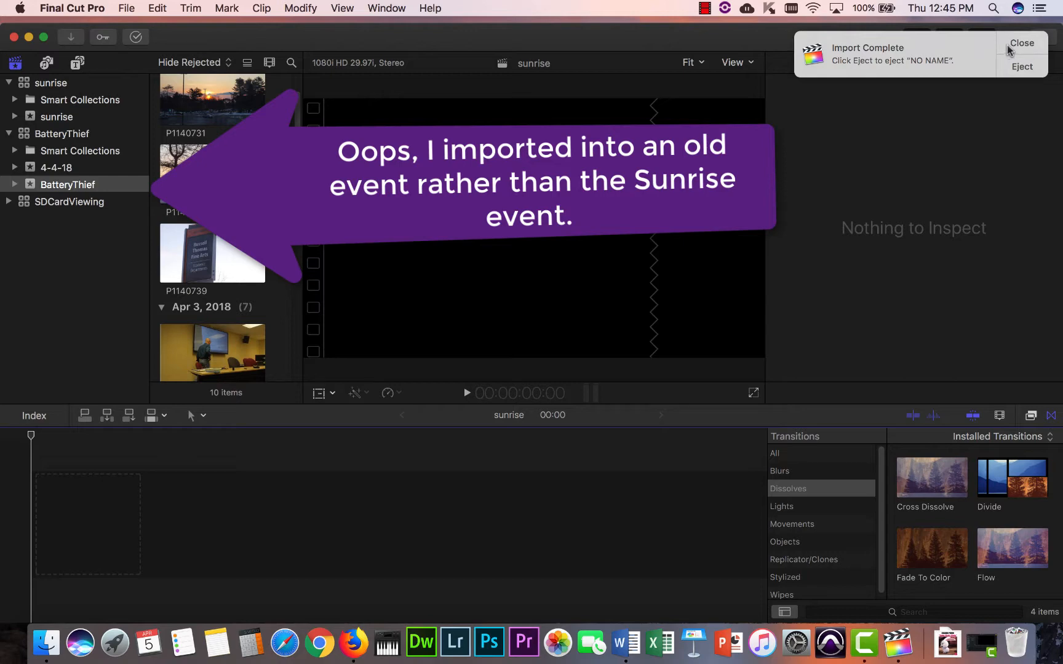
left_click(1009, 44)
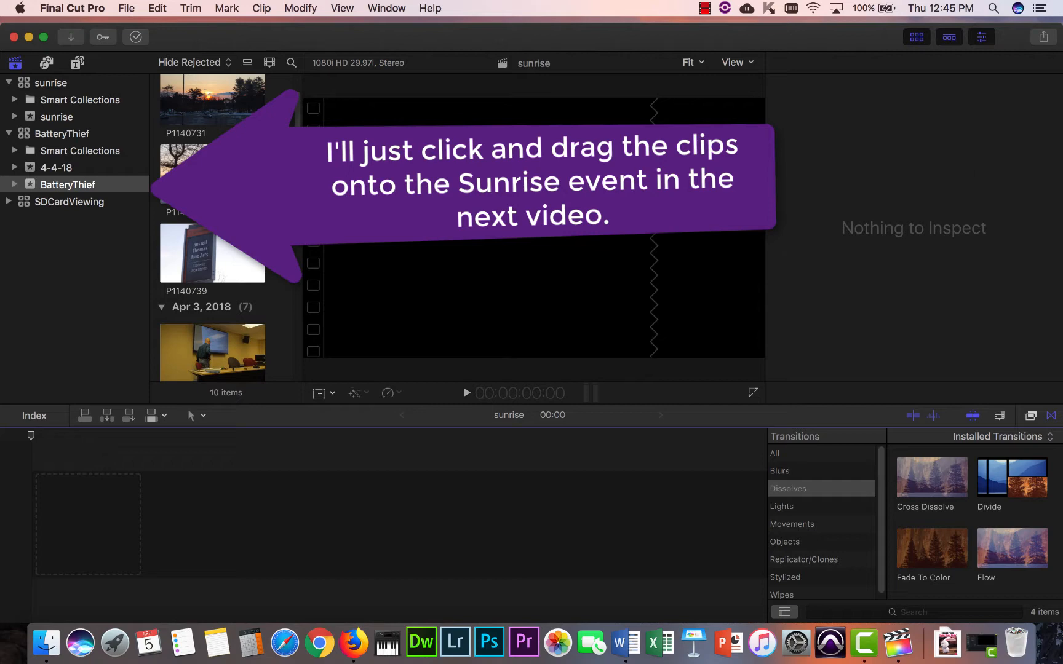
scroll(300, 169, "up", 3)
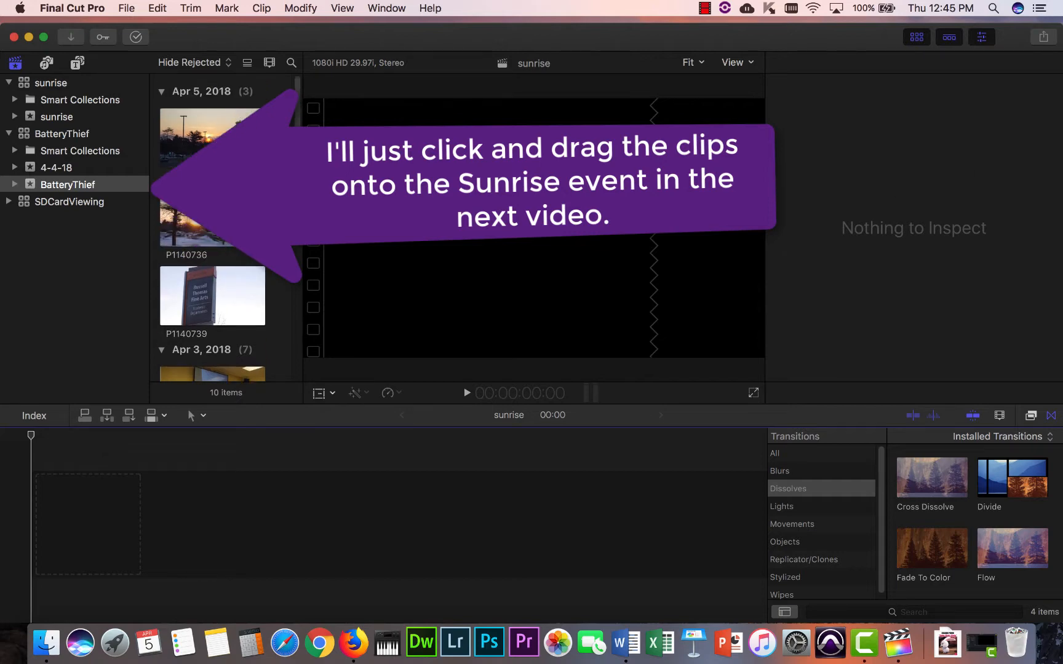